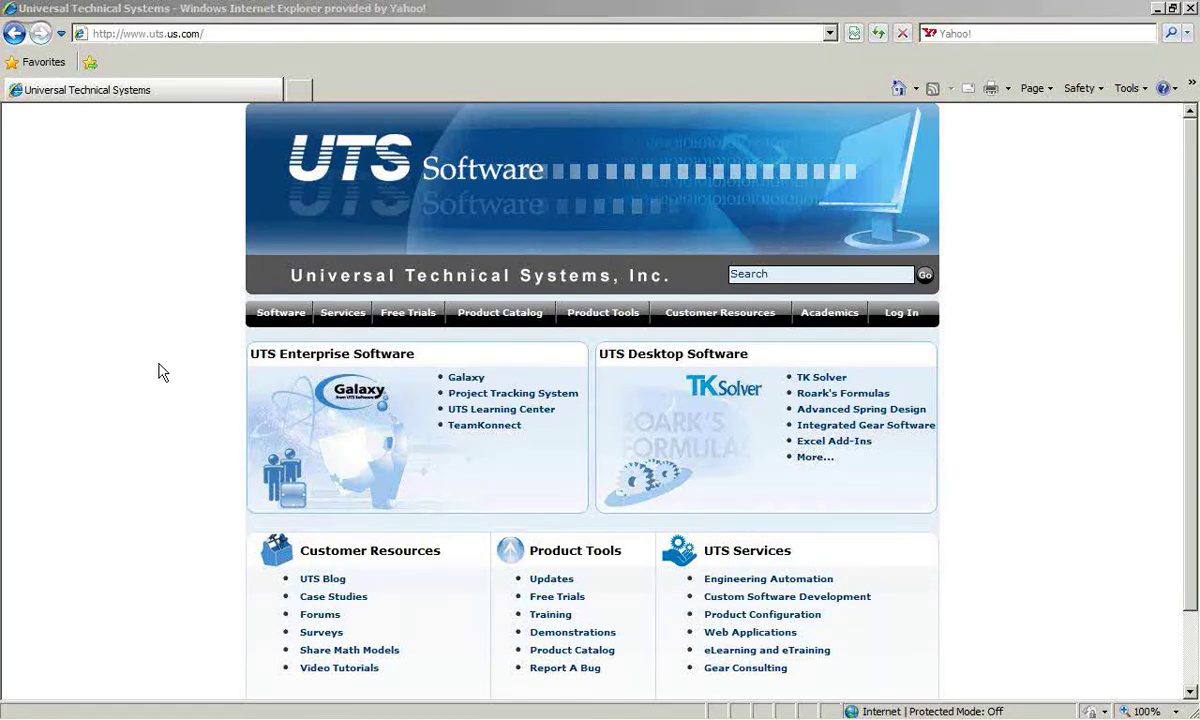
Step: Switch to Advanced Spring Design and set the torsion spring's wire diameter to 0.1 in and coil OD to 1 in
{"action": "left_click", "coordinate": [388, 711]}
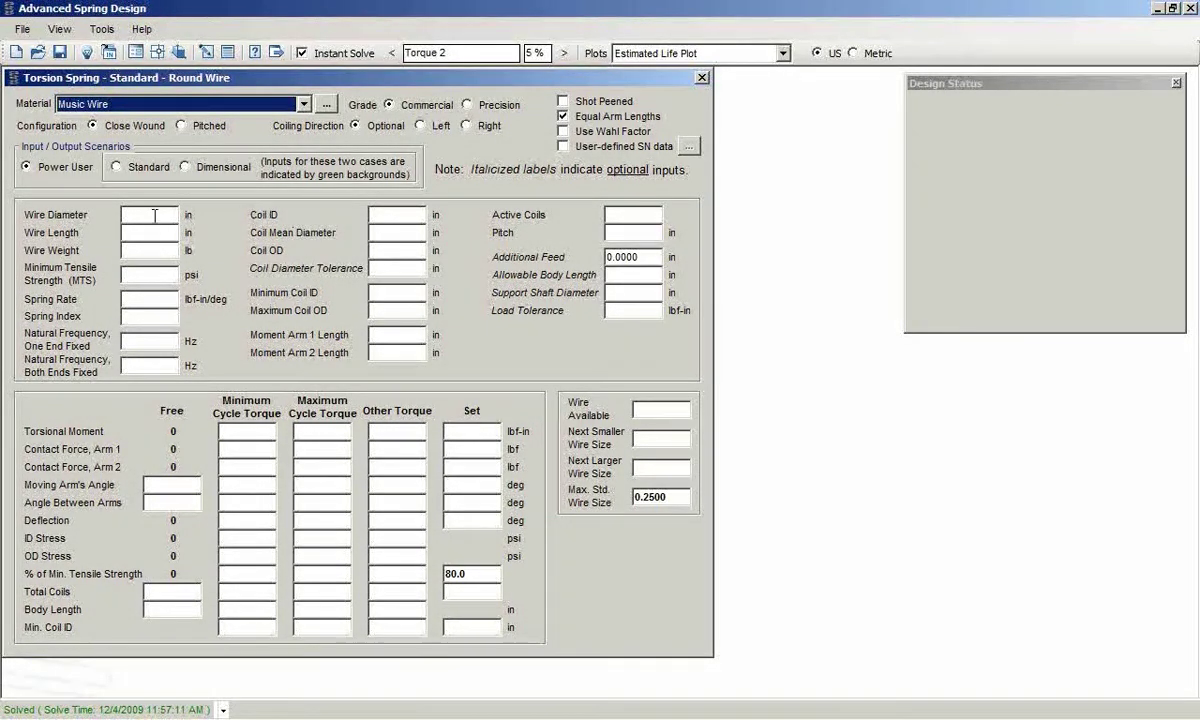
{"action": "left_click", "coordinate": [154, 215]}
{"action": "type", "text": ".1"}
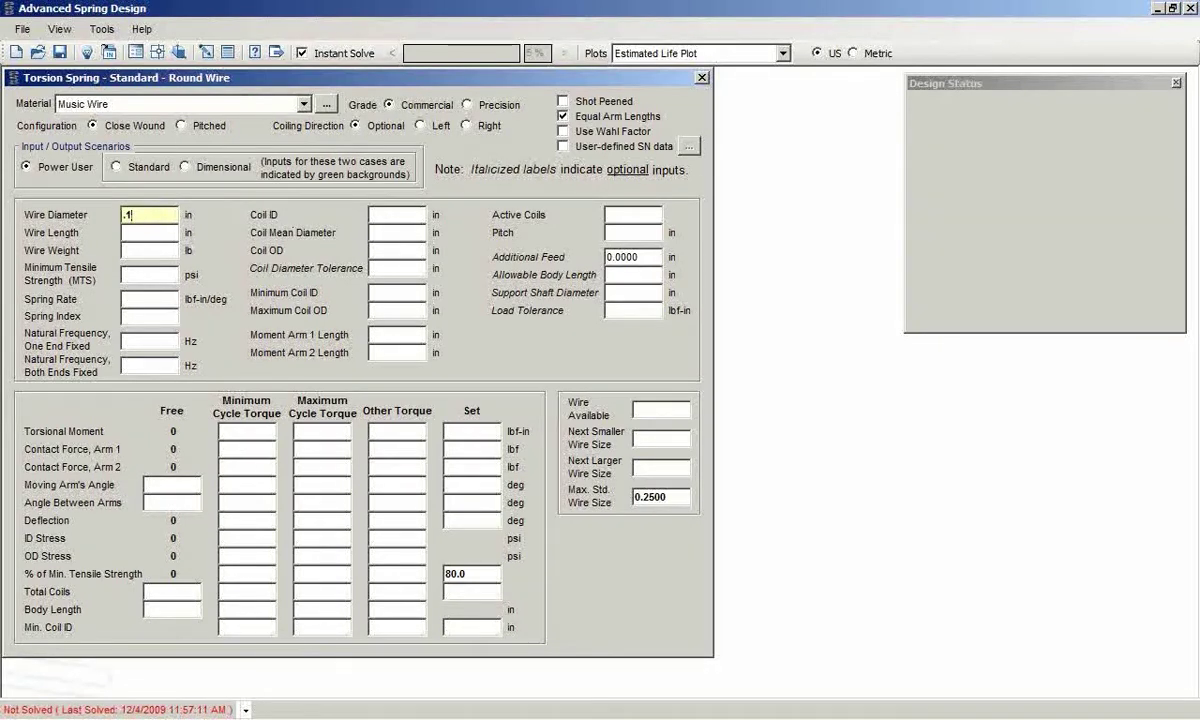
{"action": "left_click", "coordinate": [401, 250]}
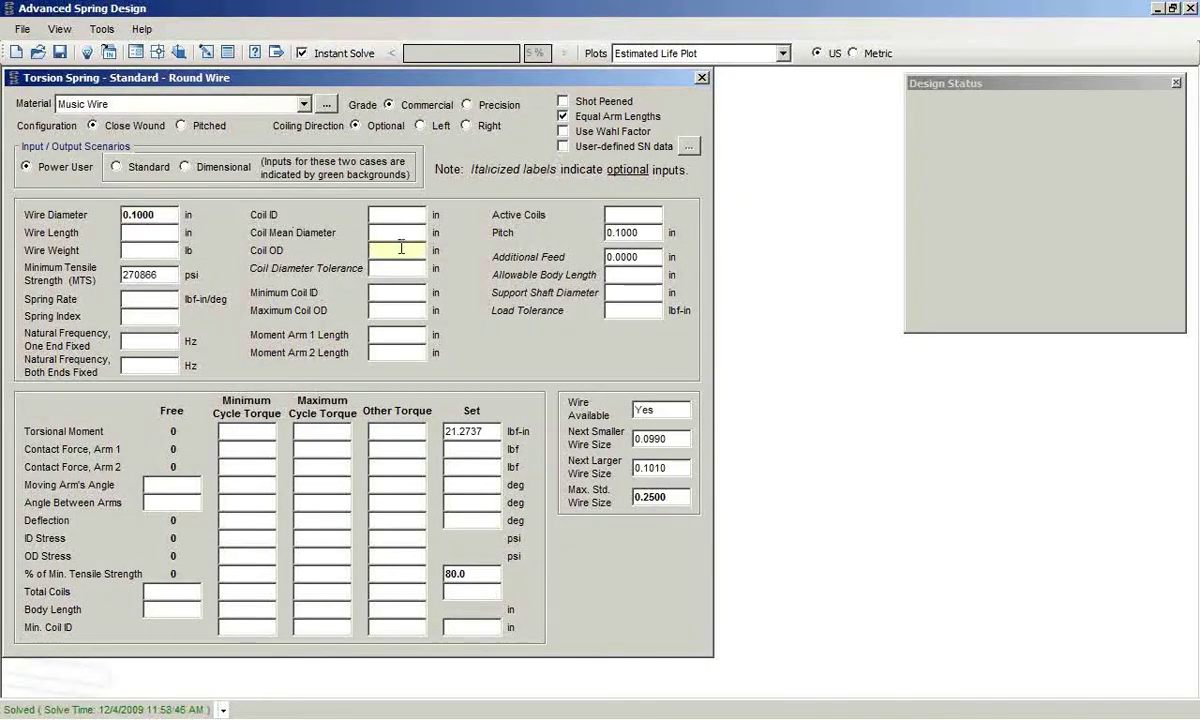
{"action": "type", "text": "1"}
{"action": "left_click", "coordinate": [400, 268]}
{"action": "type", "text": ".035"}
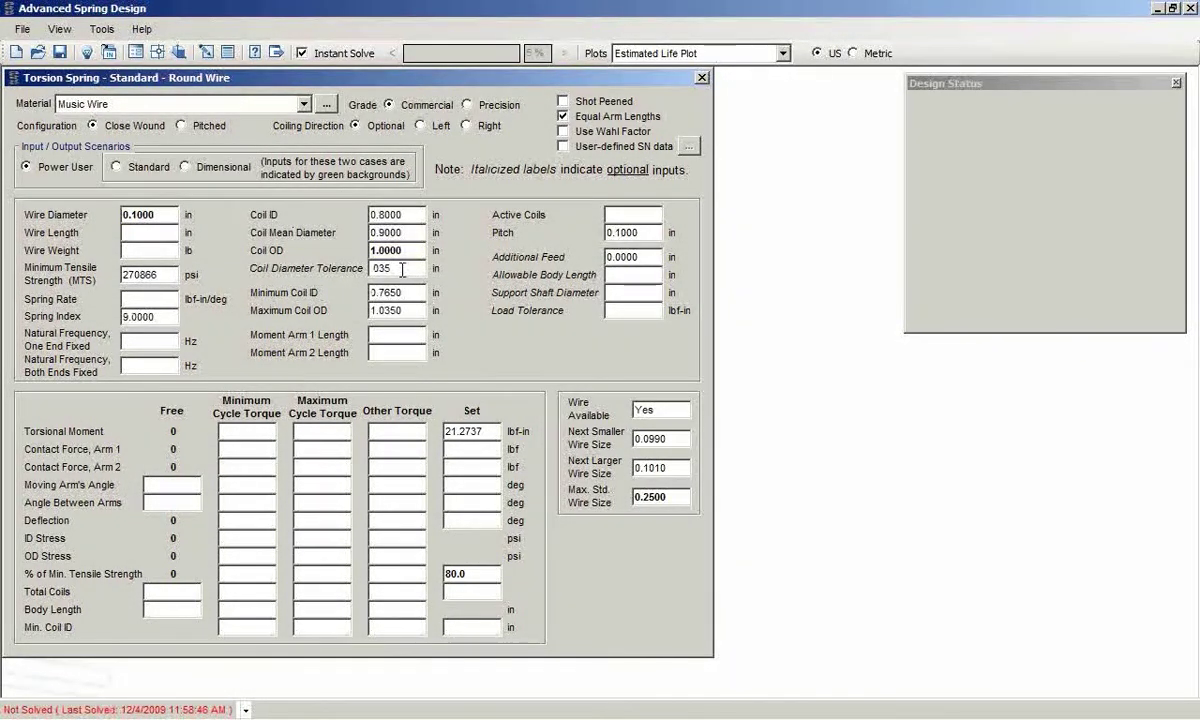
Step: Set the length of moment arm 1 to 0.75 in, keeping equal arm lengths enabled
{"action": "left_click", "coordinate": [385, 334]}
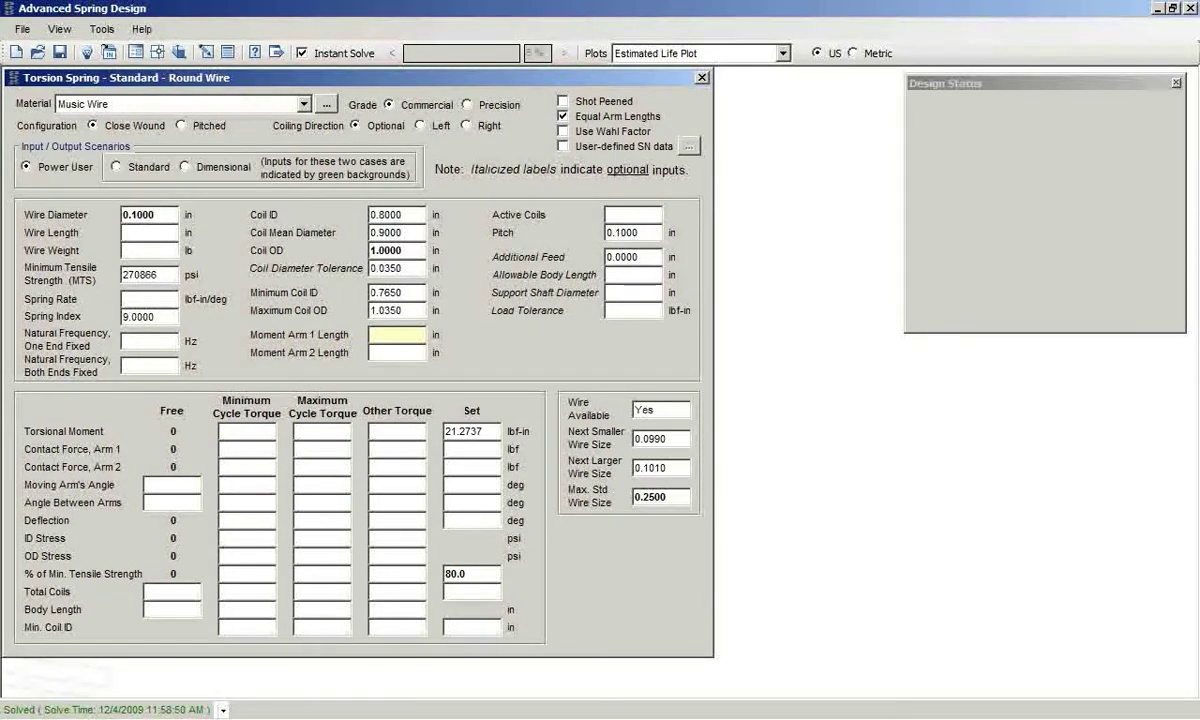
{"action": "type", "text": ".75"}
{"action": "key", "text": "Return"}
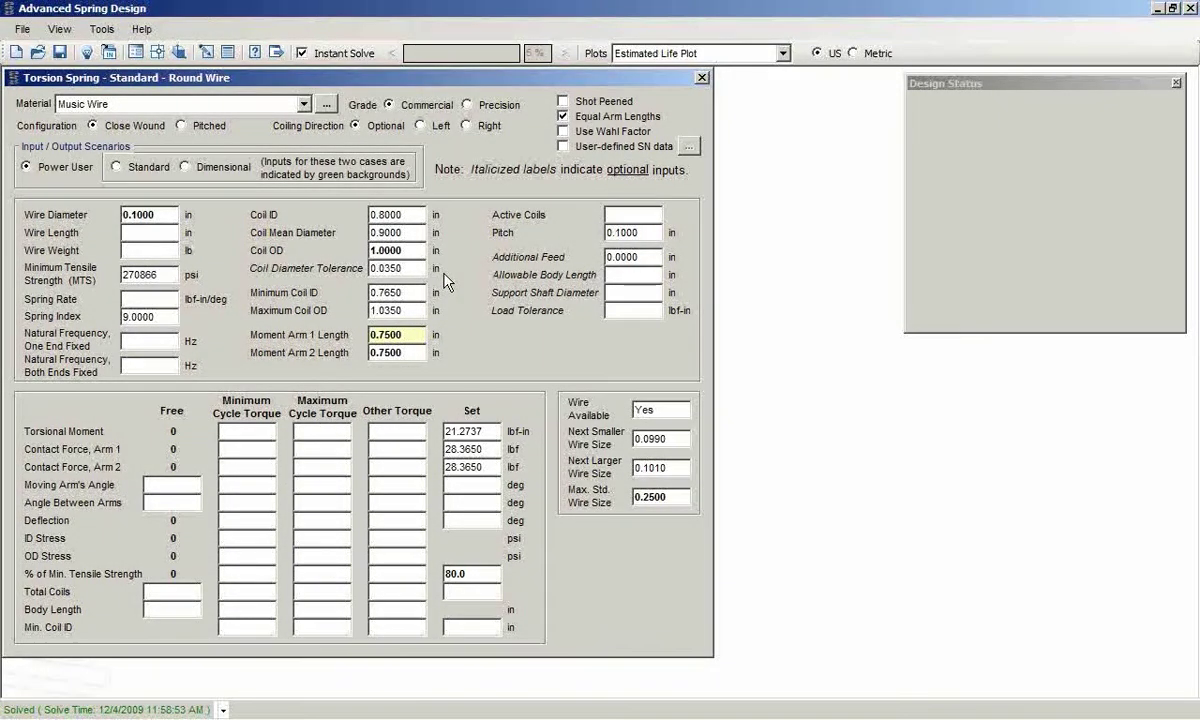
Step: Set the total coils in the free position to 4.25 and inspect the active coils value at full precision
{"action": "left_click", "coordinate": [174, 592]}
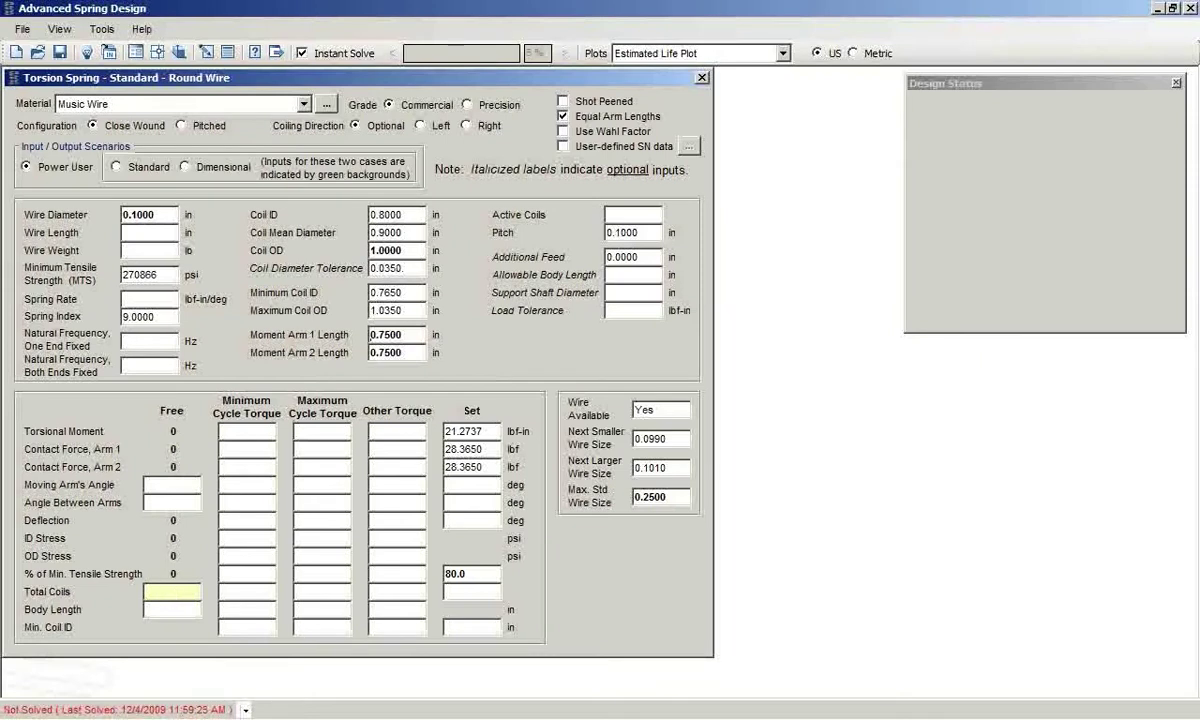
{"action": "type", "text": "4.25"}
{"action": "key", "text": "Return"}
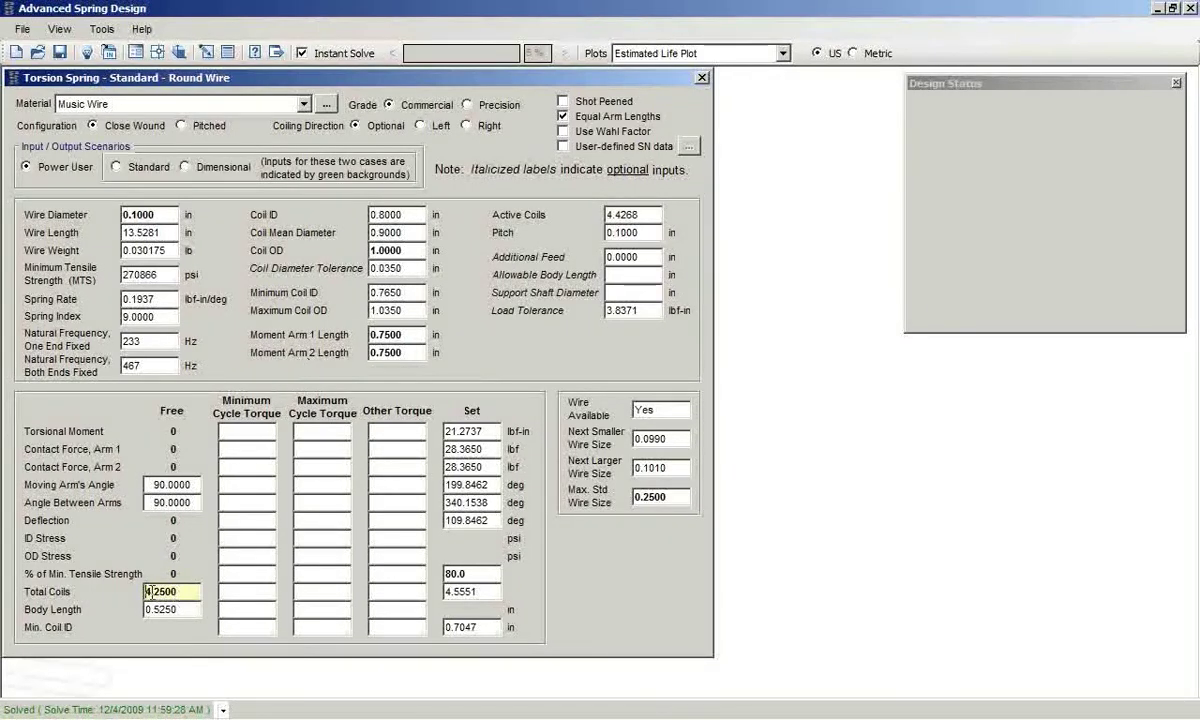
{"action": "left_click", "coordinate": [184, 592]}
{"action": "left_click", "coordinate": [190, 593]}
{"action": "left_click", "coordinate": [627, 214]}
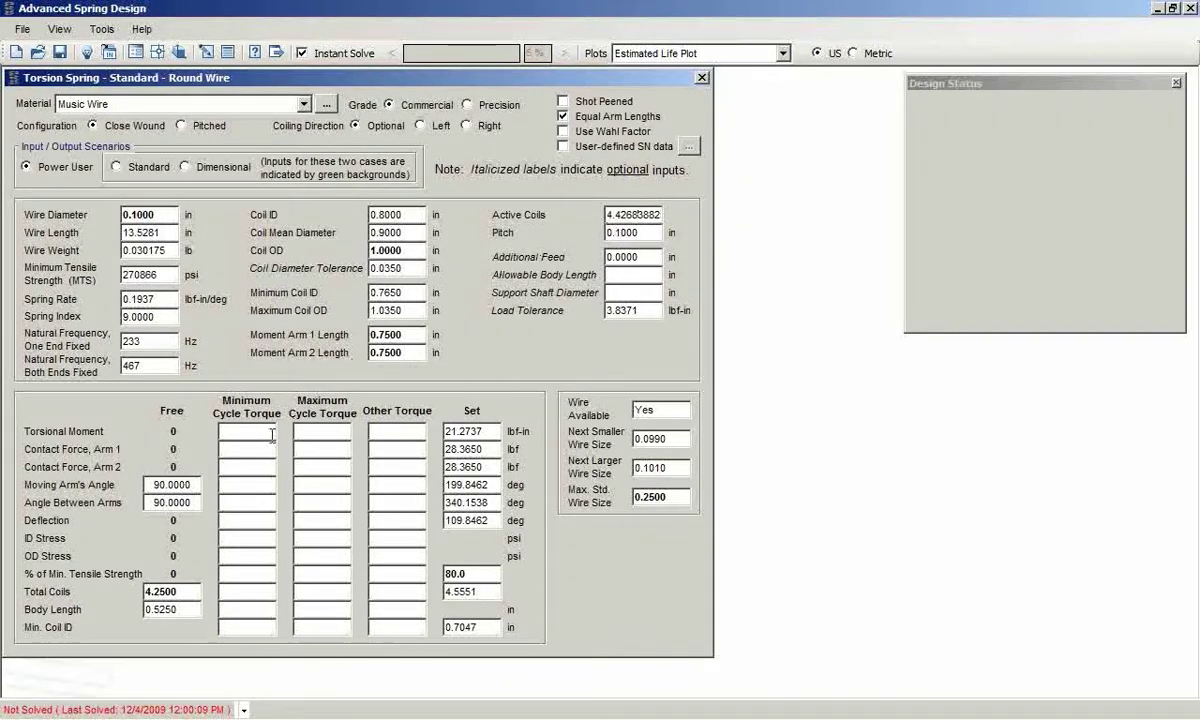
Step: Set the torsional moment to 7 lbf-in for the minimum cycle torque and 14 lbf-in for the maximum cycle torque
{"action": "left_click", "coordinate": [240, 430]}
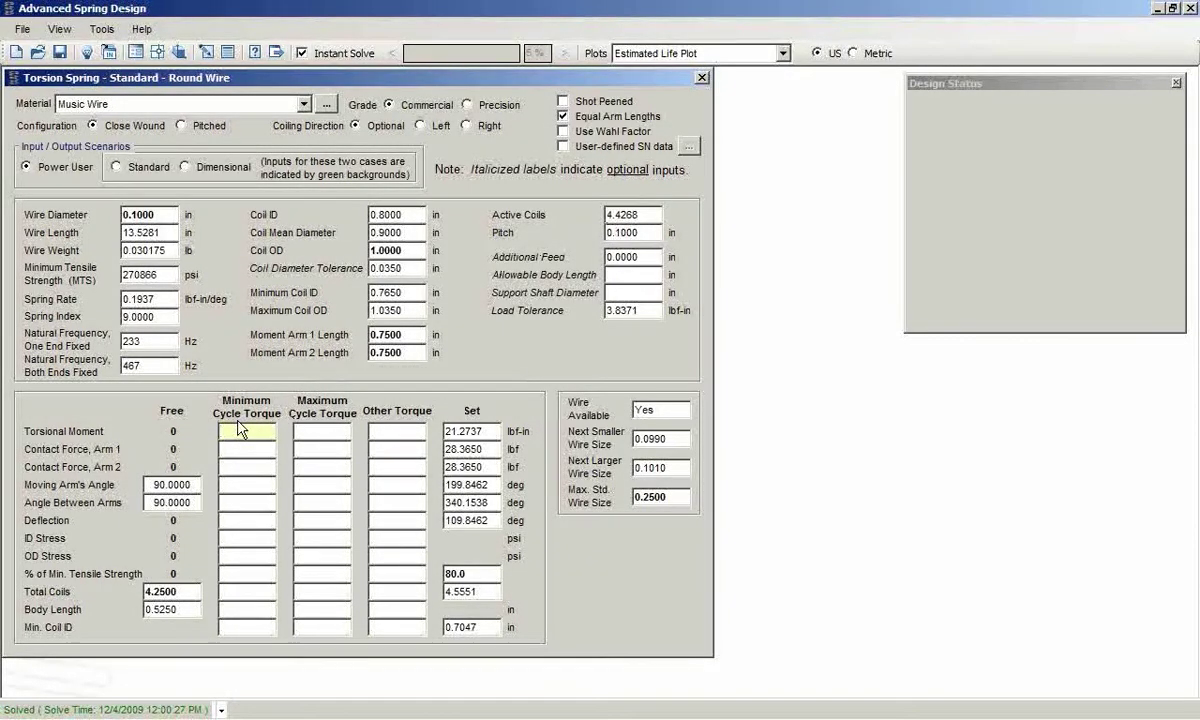
{"action": "type", "text": "7"}
{"action": "left_click", "coordinate": [314, 430]}
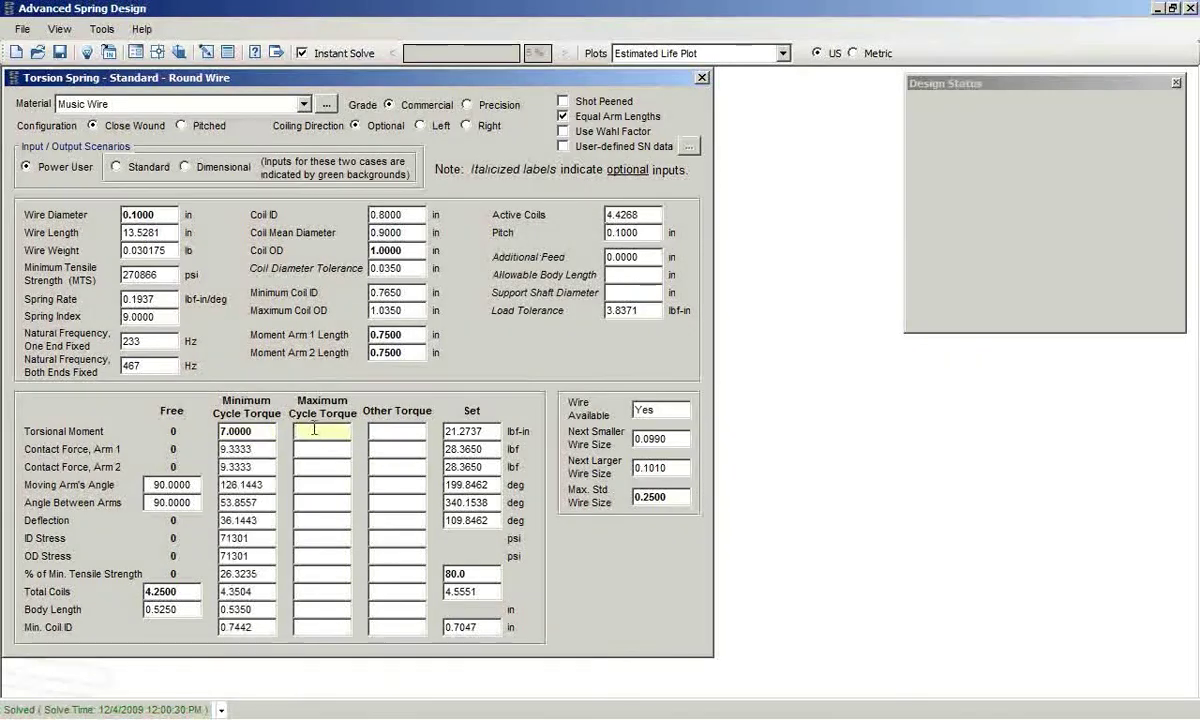
{"action": "type", "text": "14"}
{"action": "key", "text": "Return"}
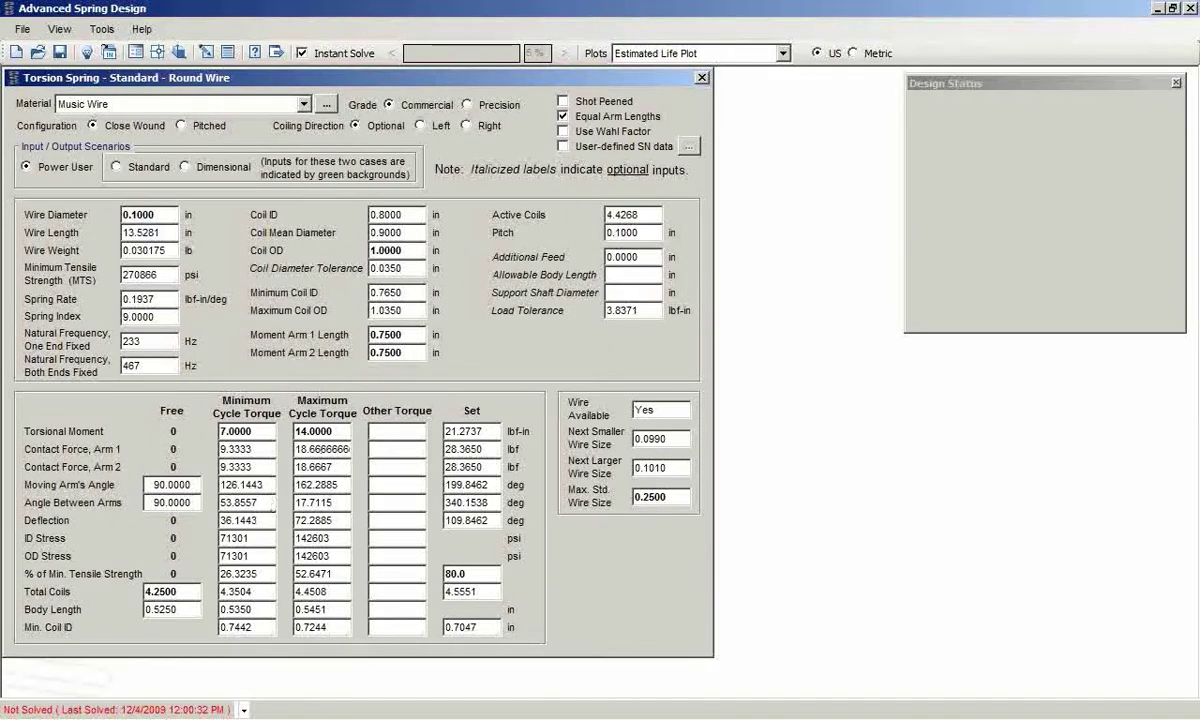
Step: Open the help for the moving arm's angle and examine the Torsion Springs topic, including Figure S-31 on load and deflection requirements
{"action": "left_click", "coordinate": [267, 484]}
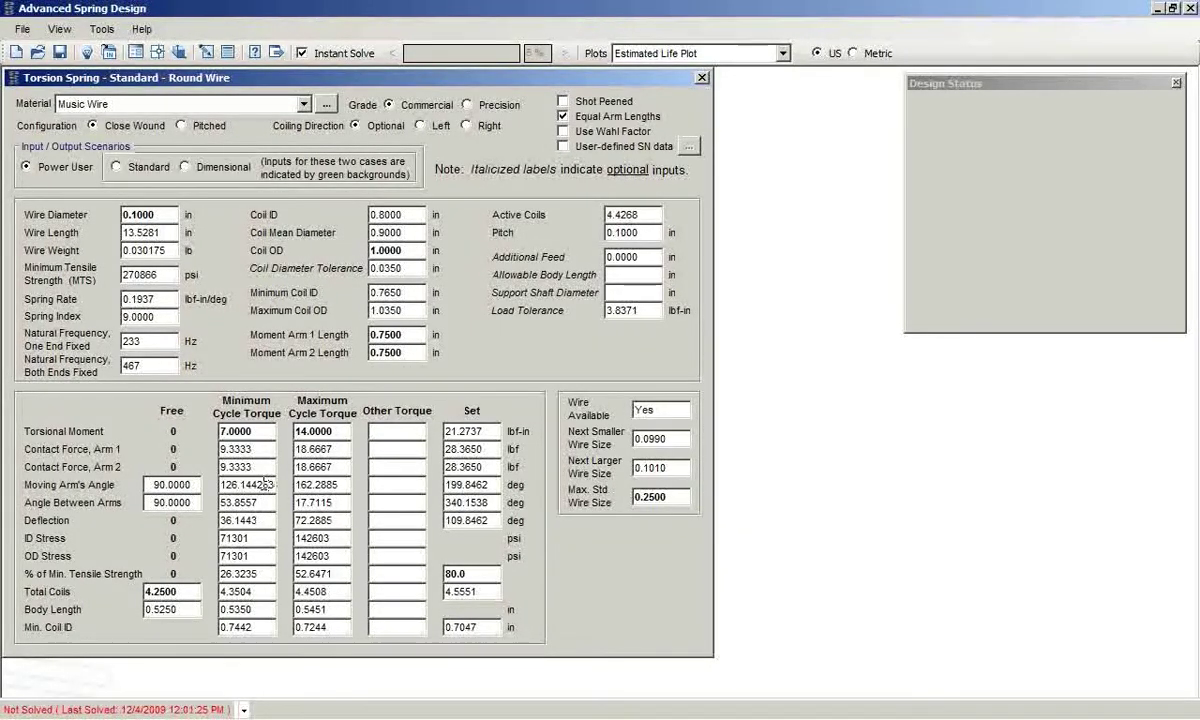
{"action": "key", "text": "F1"}
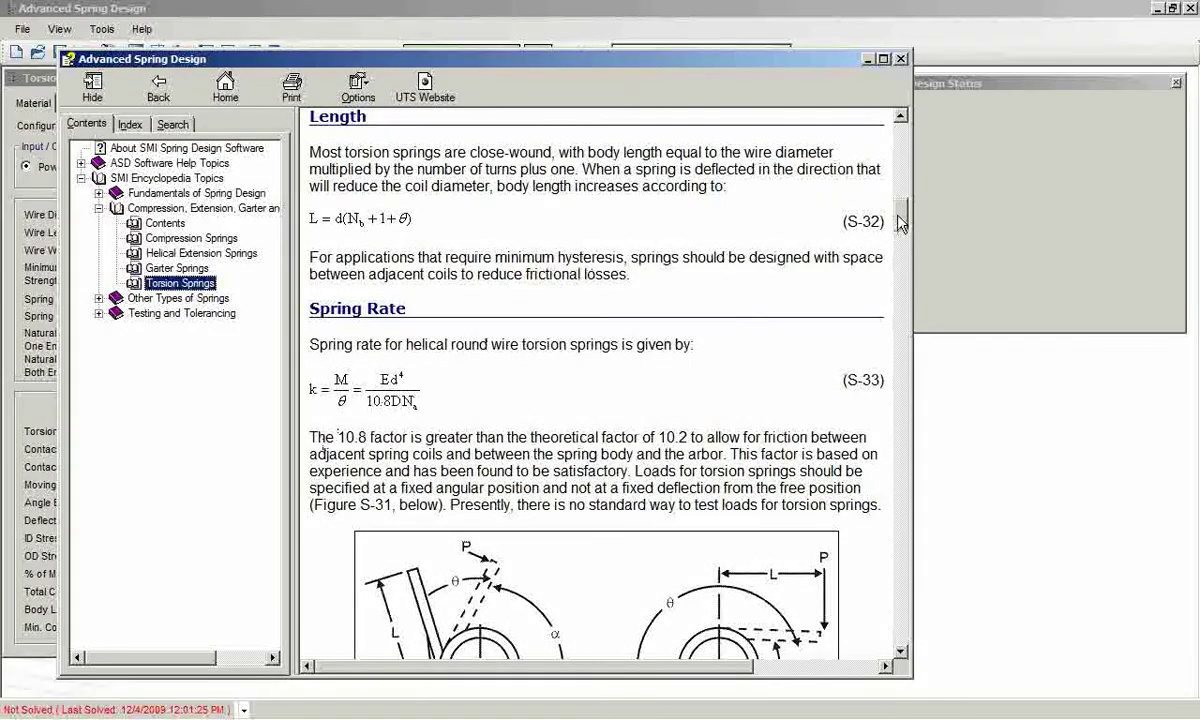
{"action": "scroll", "coordinate": [900, 235], "scroll_direction": "down", "scroll_amount": 6}
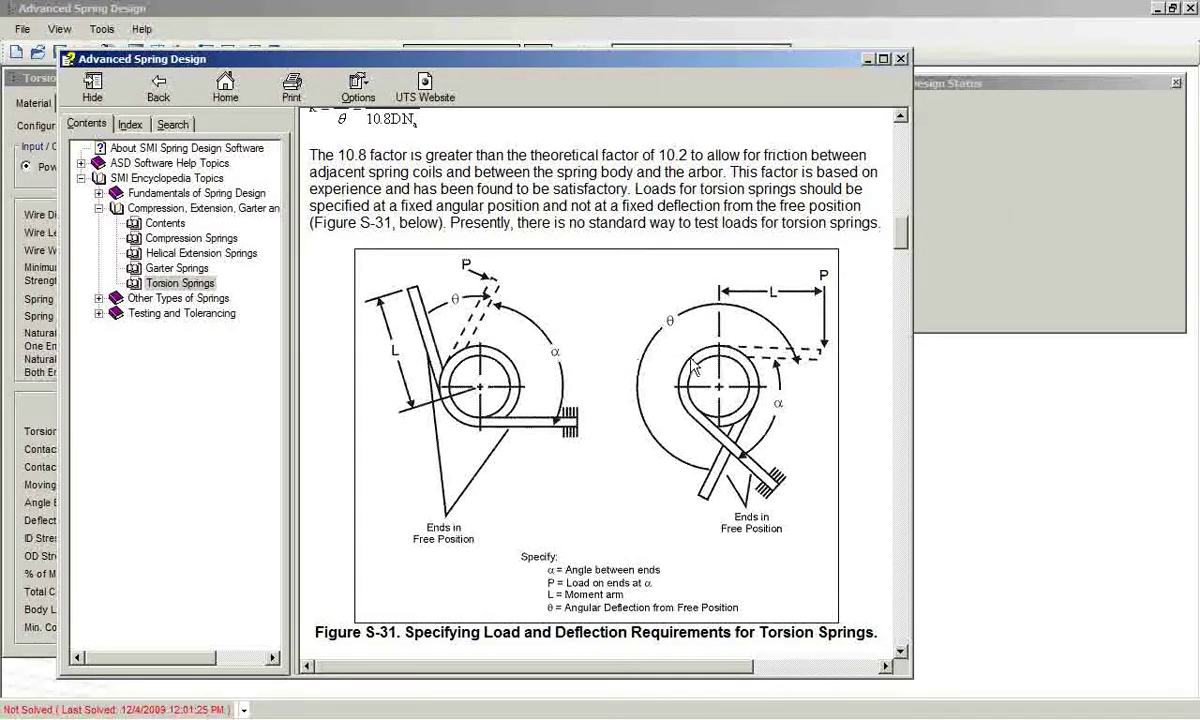
{"action": "scroll", "coordinate": [903, 240], "scroll_direction": "up", "scroll_amount": 1}
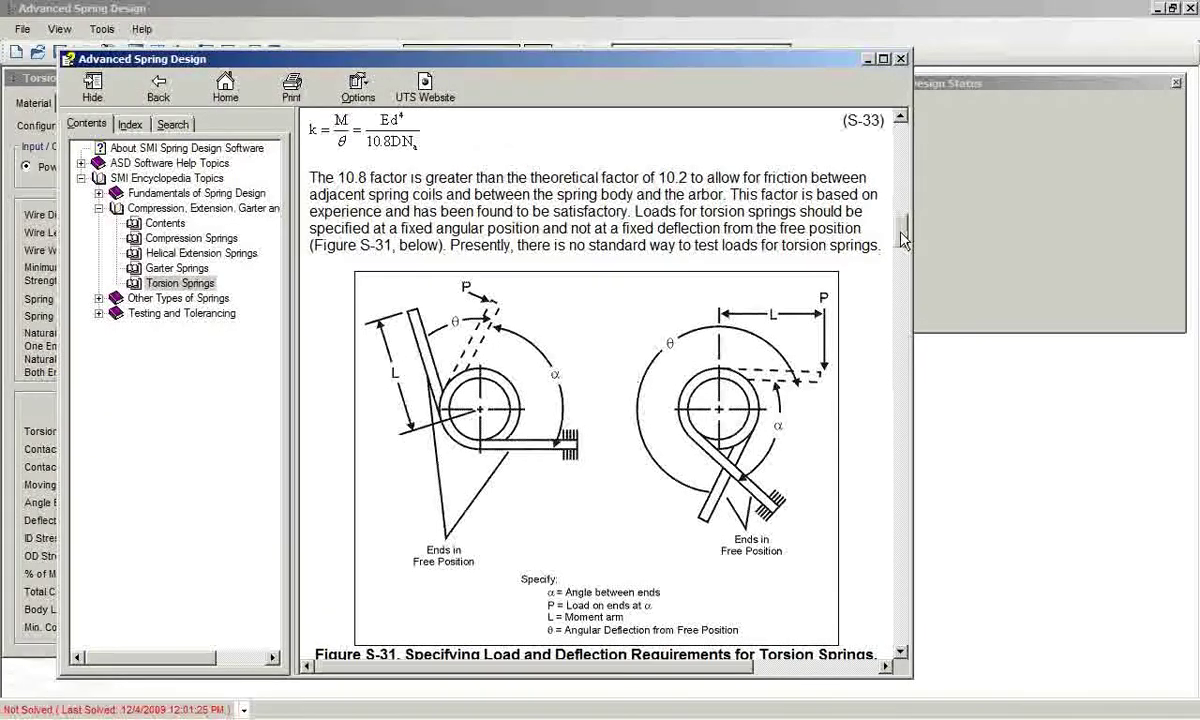
{"action": "scroll", "coordinate": [620, 275], "scroll_direction": "up", "scroll_amount": 10}
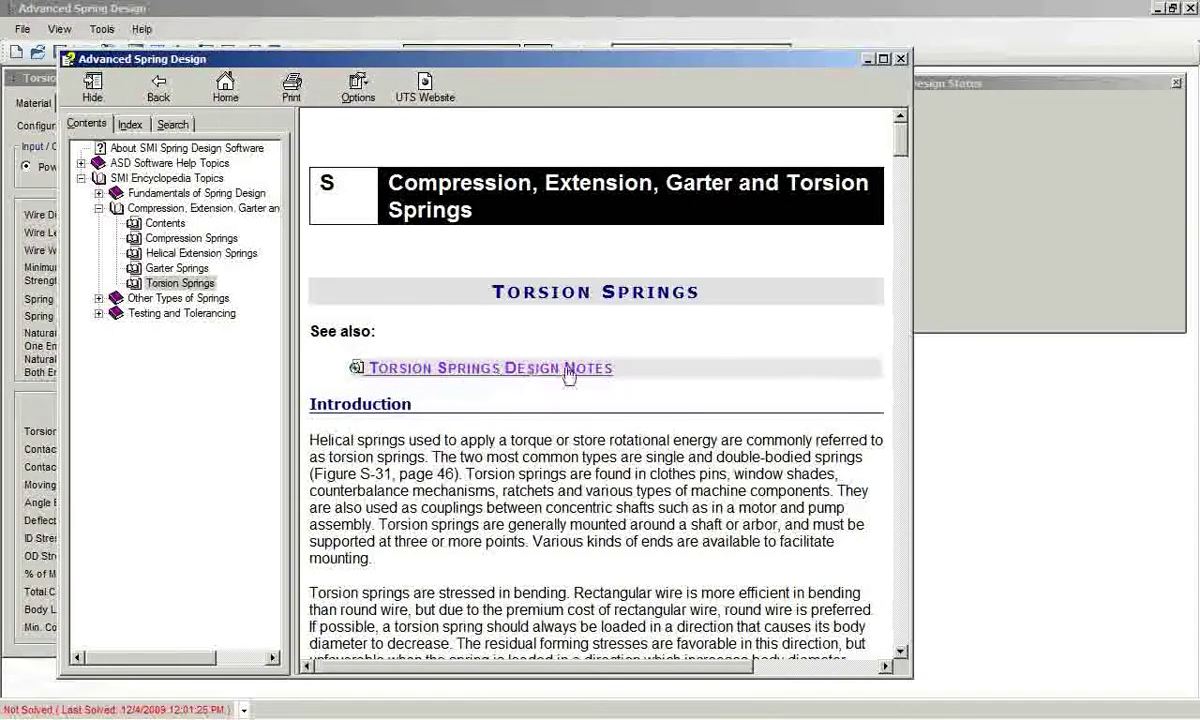
Step: Read the Torsion Springs Design Notes on moving arm angle, angle between arms and DXF arm colours, and close the help
{"action": "left_click", "coordinate": [512, 368]}
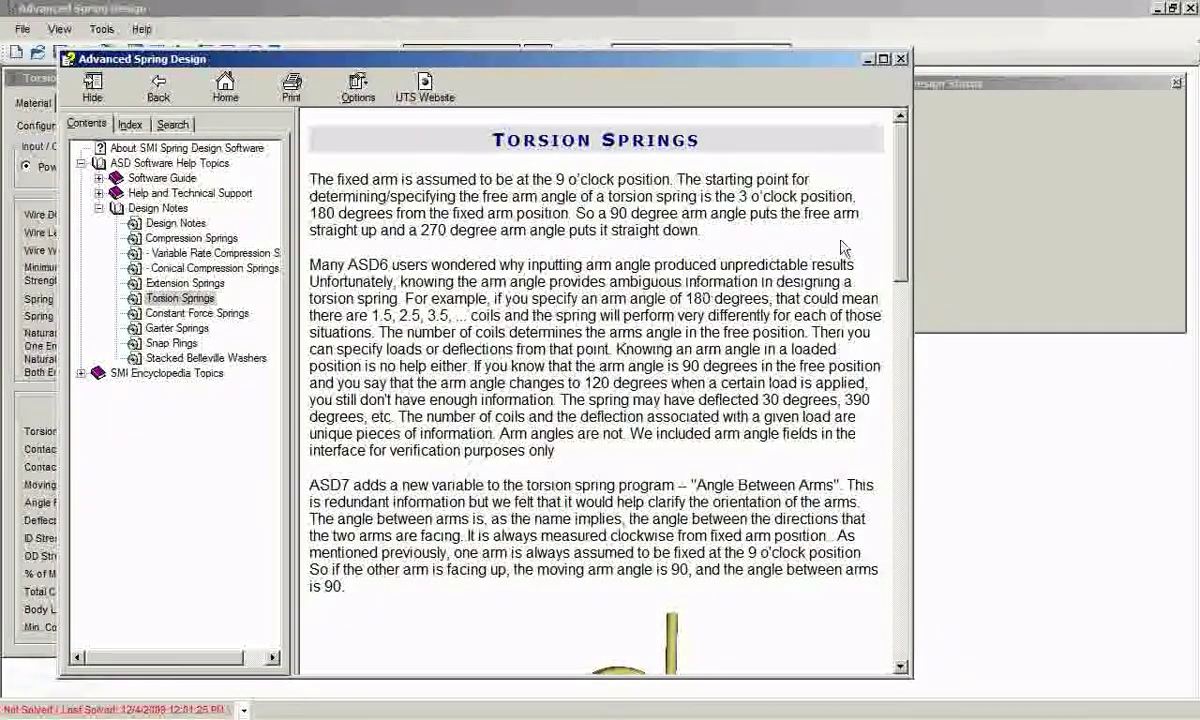
{"action": "left_click_drag", "start_coordinate": [907, 177], "coordinate": [907, 309]}
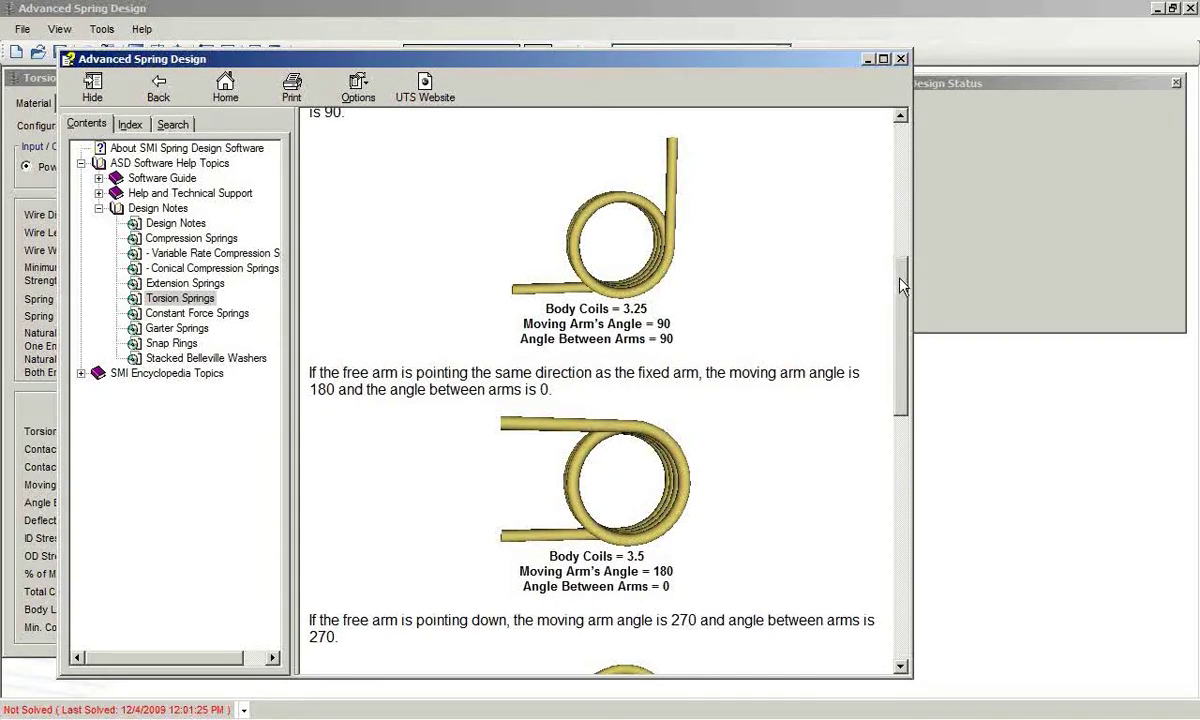
{"action": "scroll", "coordinate": [843, 276], "scroll_direction": "down", "scroll_amount": 3}
{"action": "scroll", "coordinate": [900, 343], "scroll_direction": "down", "scroll_amount": 2}
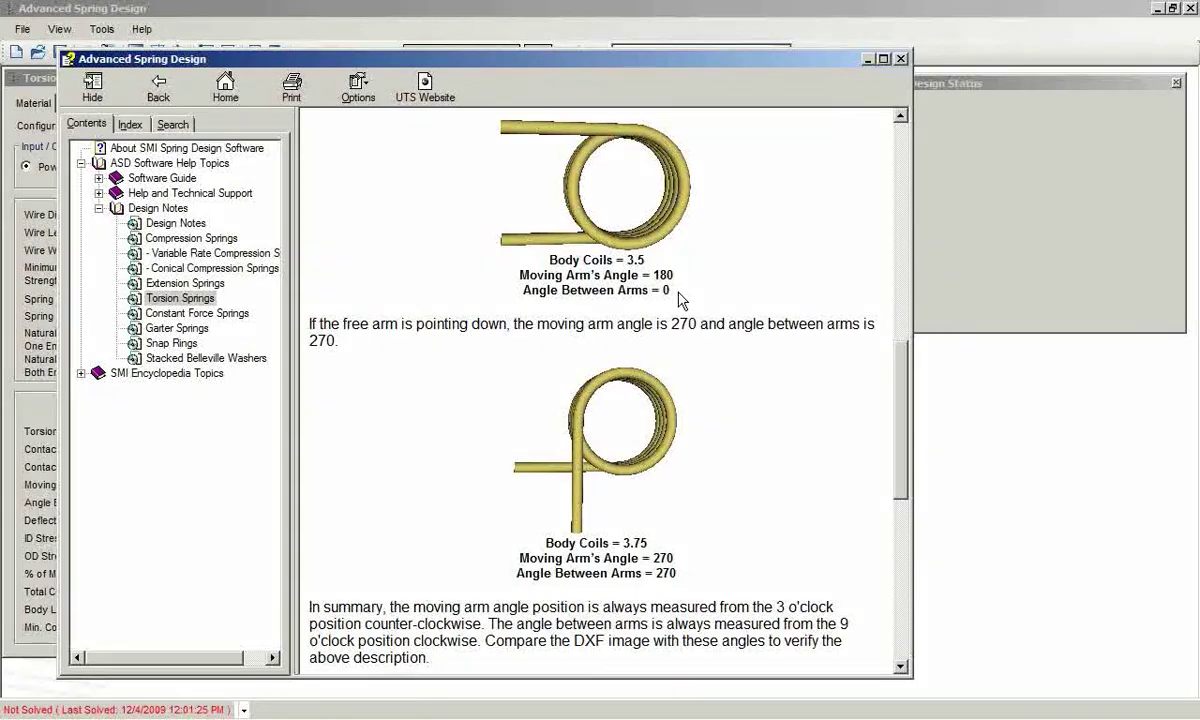
{"action": "left_click_drag", "start_coordinate": [898, 350], "coordinate": [901, 500]}
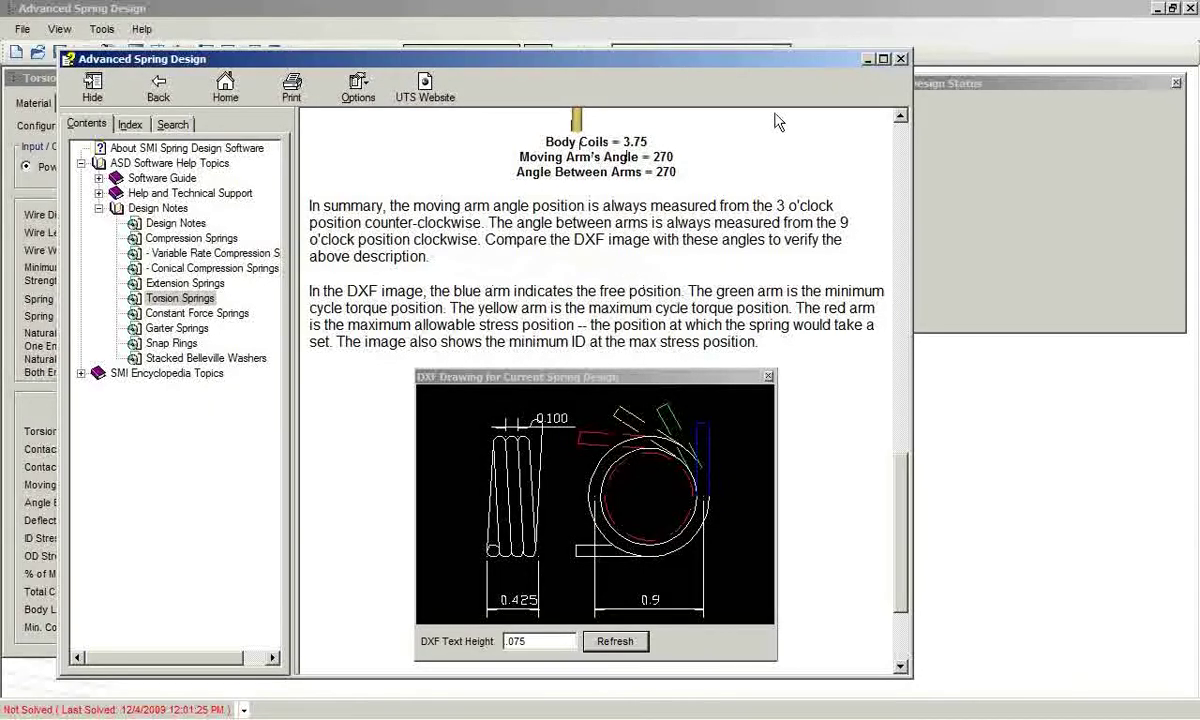
{"action": "left_click", "coordinate": [902, 60]}
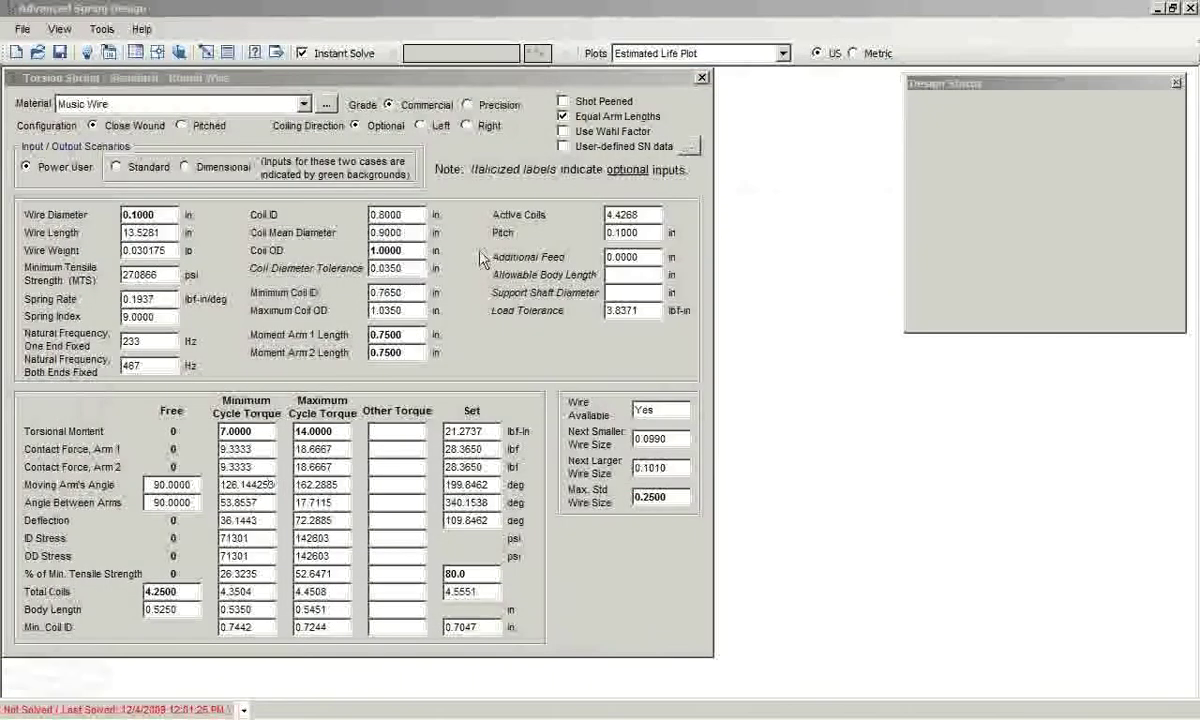
Step: Display the DXF drawing of the current spring design, examine the arm positions, and close the drawing
{"action": "left_click", "coordinate": [101, 30]}
{"action": "left_click", "coordinate": [133, 78]}
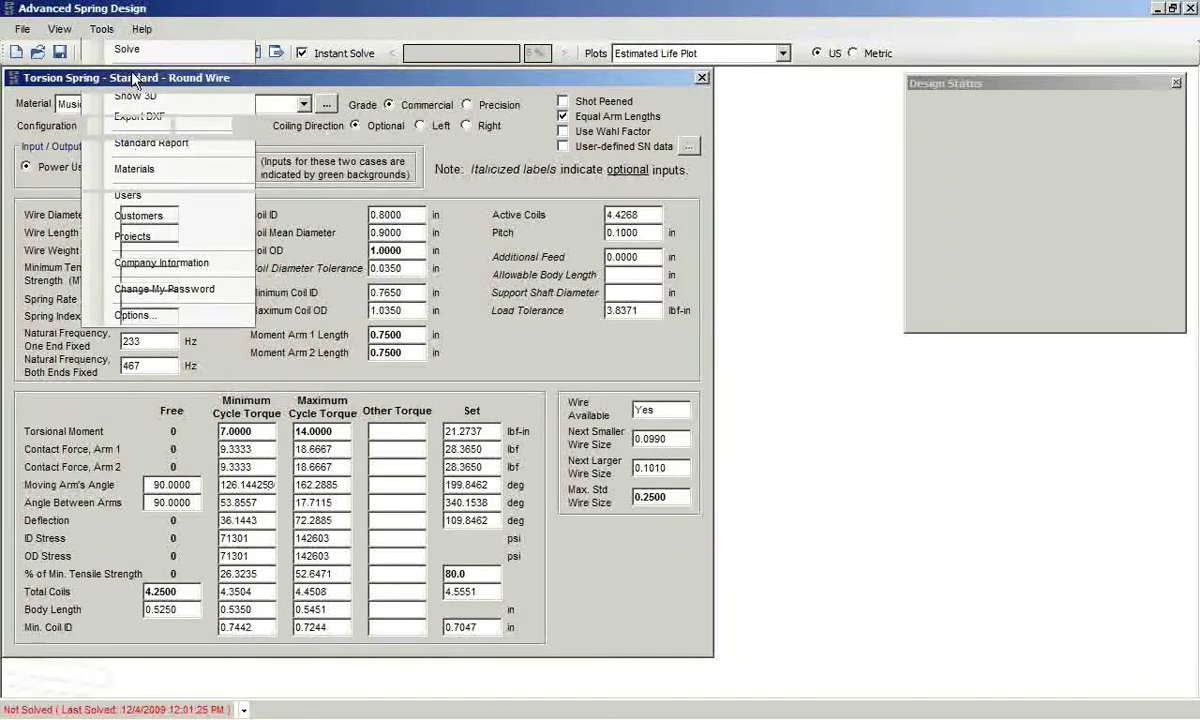
{"action": "mouse_move", "coordinate": [812, 350]}
{"action": "left_mouse_down"}
{"action": "mouse_move", "coordinate": [812, 311]}
{"action": "mouse_move", "coordinate": [557, 210]}
{"action": "left_mouse_up"}
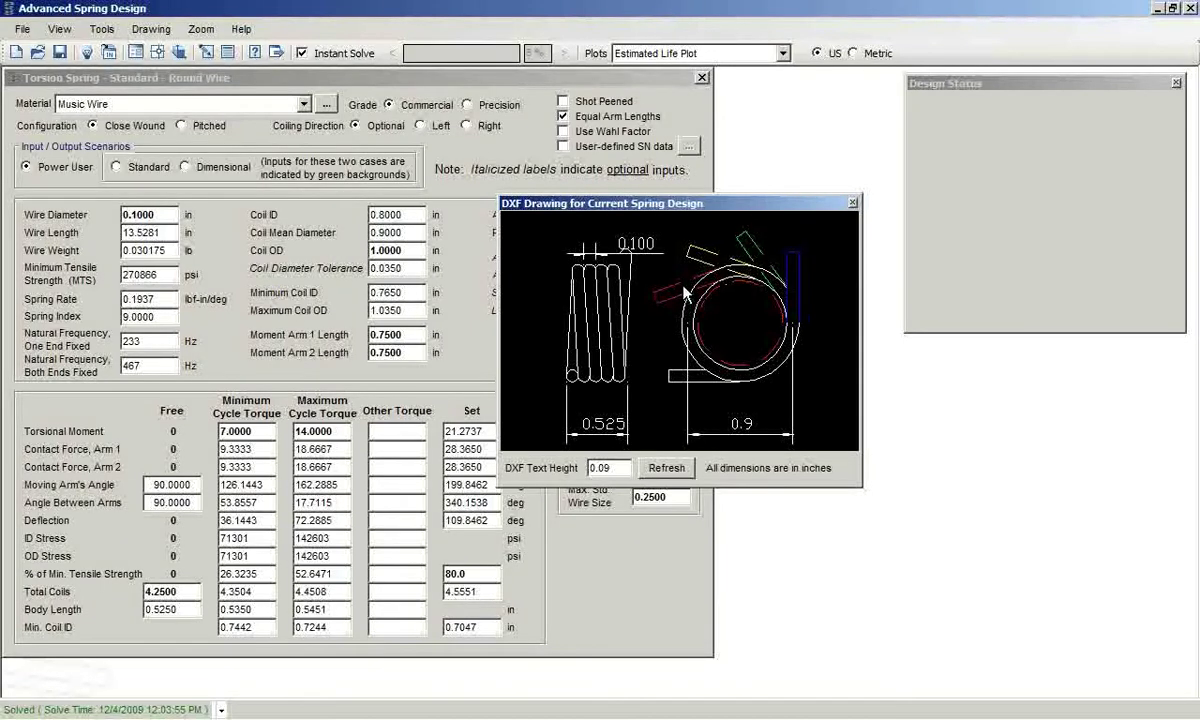
{"action": "left_click", "coordinate": [852, 202]}
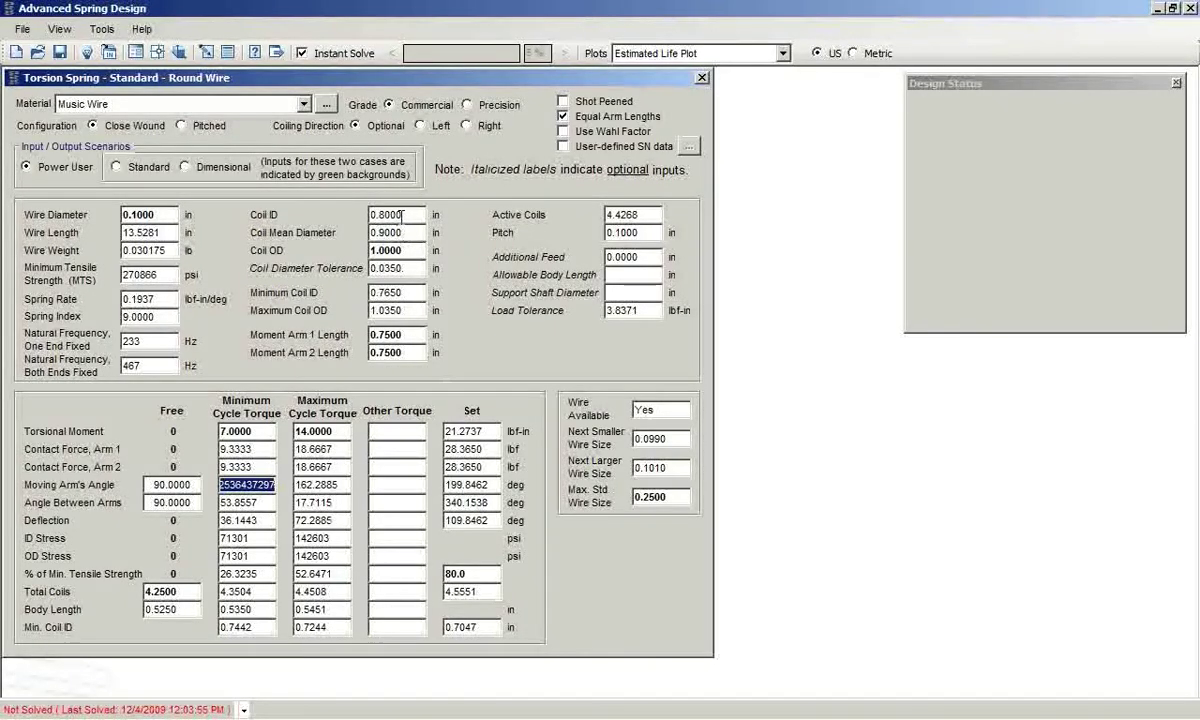
Step: Show the Estimated Life Plot and place it clear of the cycle torque columns
{"action": "left_click", "coordinate": [783, 54]}
{"action": "left_click", "coordinate": [638, 68]}
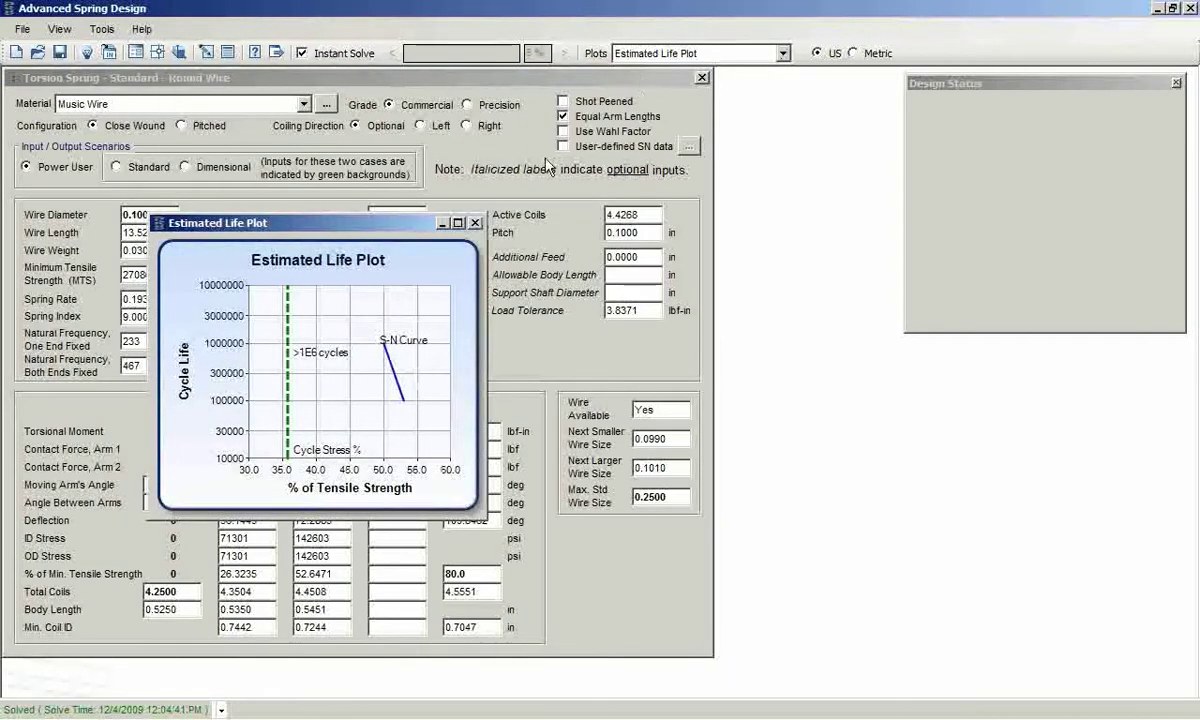
{"action": "left_click_drag", "start_coordinate": [390, 228], "coordinate": [722, 203]}
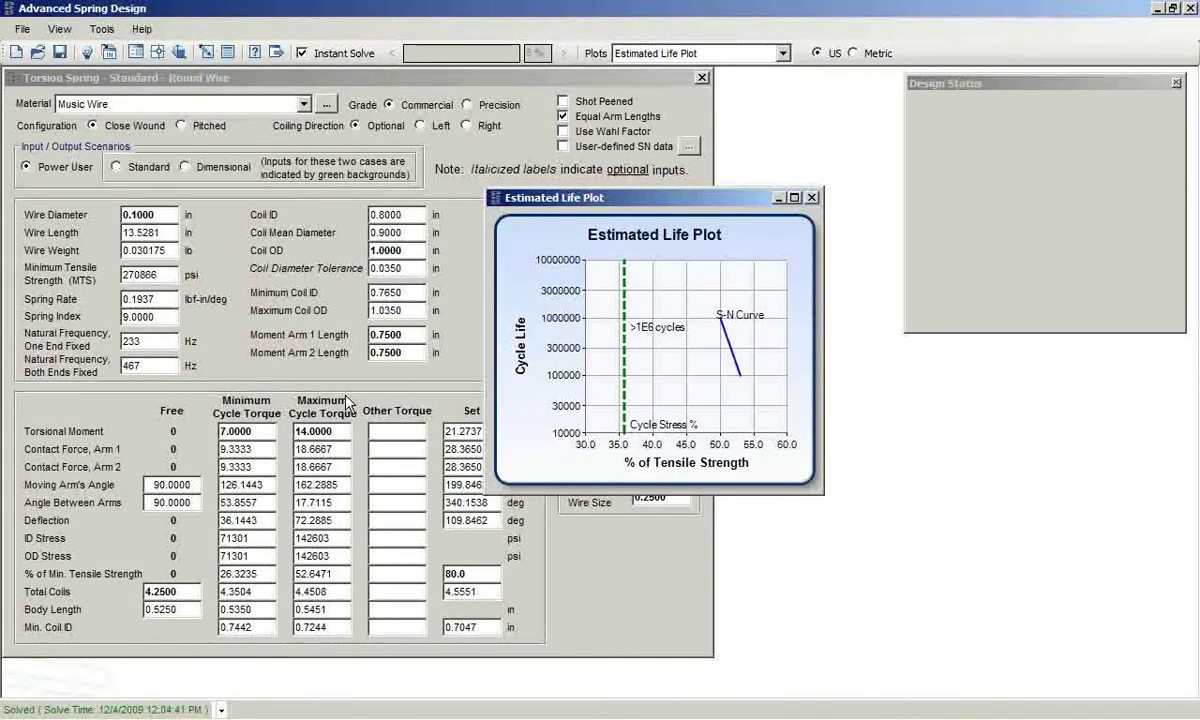
Step: Set the maximum cycle torque's torsional moment to 18 lbf-in, check the updated Estimated Life Plot, and close the plot
{"action": "type", "text": "14"}
{"action": "mouse_move", "coordinate": [328, 432]}
{"action": "left_mouse_down"}
{"action": "mouse_move", "coordinate": [297, 432]}
{"action": "mouse_move", "coordinate": [313, 432]}
{"action": "left_mouse_up"}
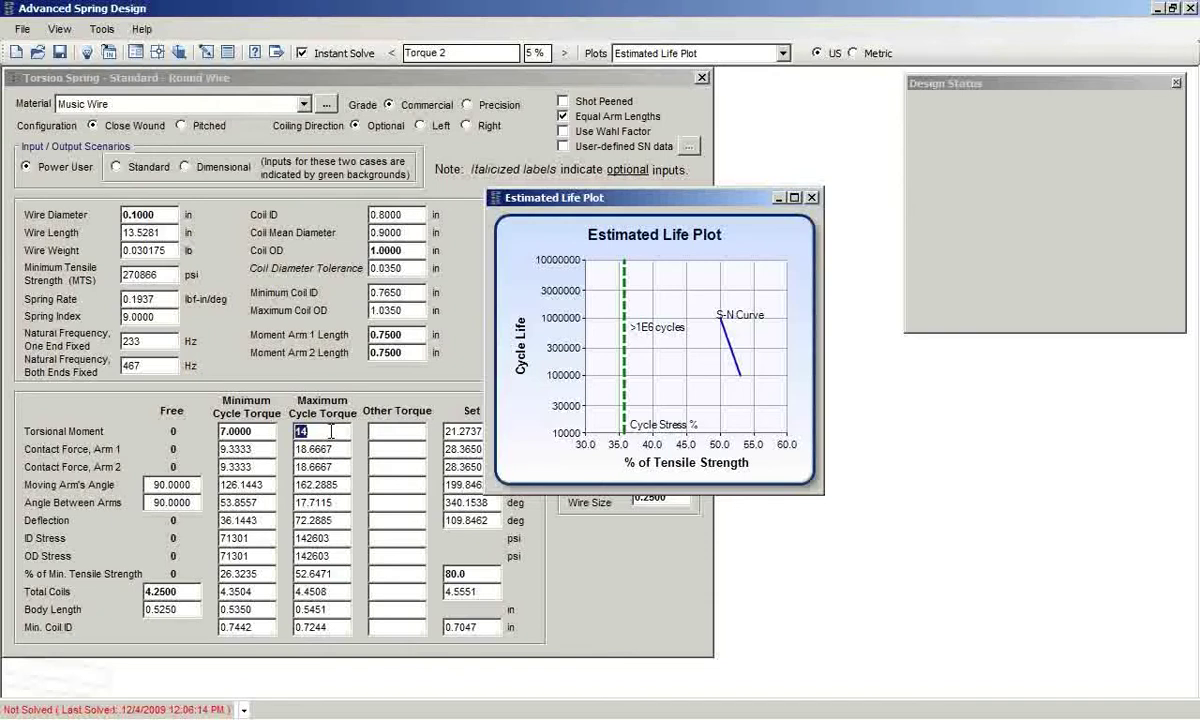
{"action": "type", "text": "18"}
{"action": "left_click", "coordinate": [259, 432]}
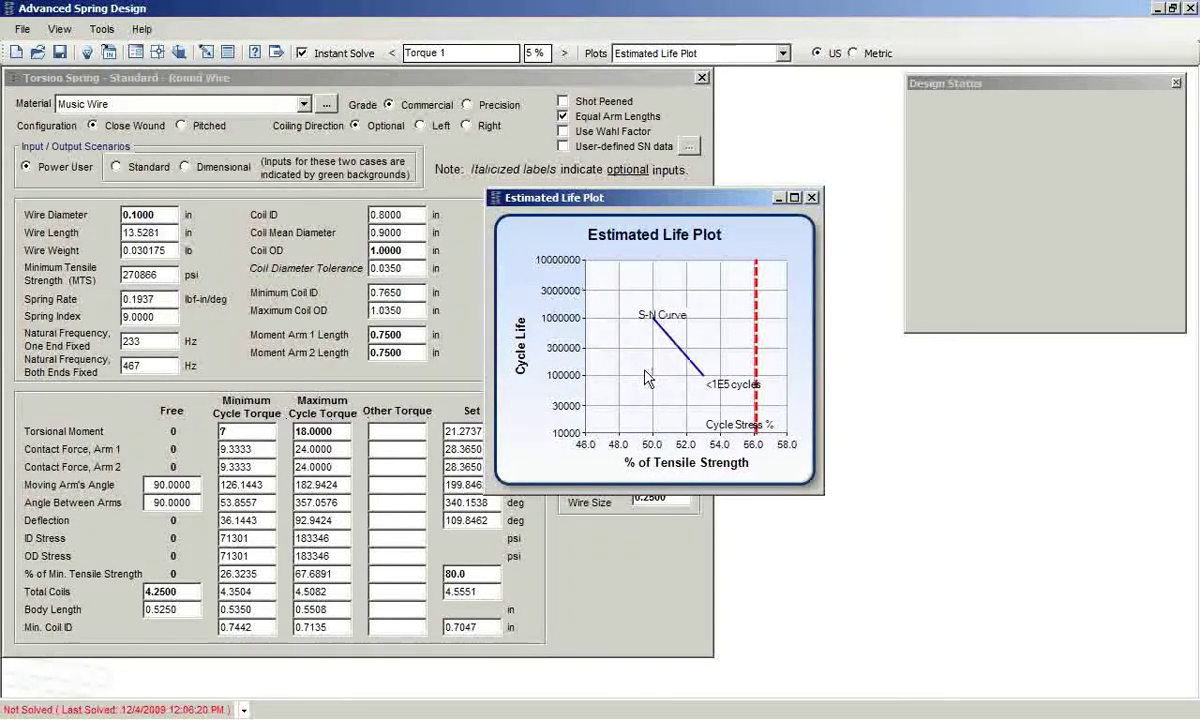
{"action": "left_click", "coordinate": [812, 197]}
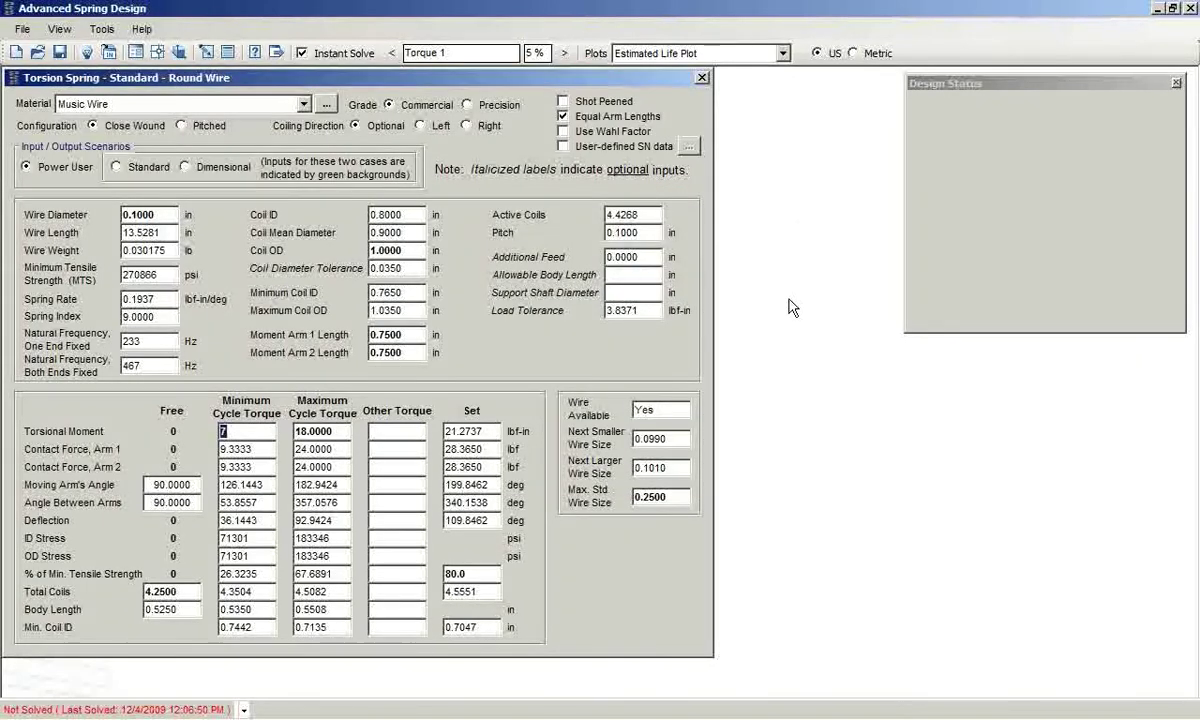